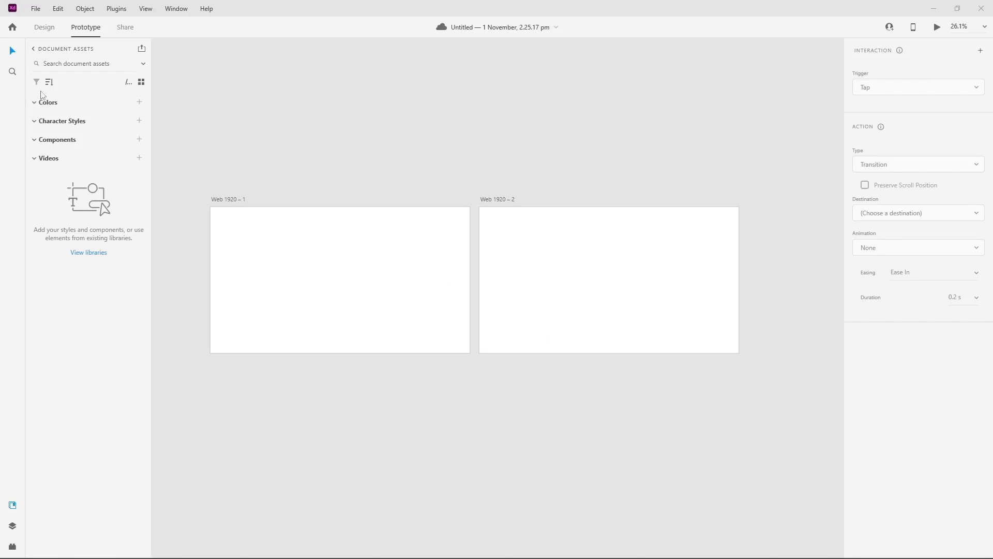
Step: Draw a rectangle about 386 by 149 in the lower-left corner of artboard Web 1920 – 1 and fill it red, #F33535
{"action": "left_click", "coordinate": [44, 28]}
{"action": "left_click", "coordinate": [12, 72]}
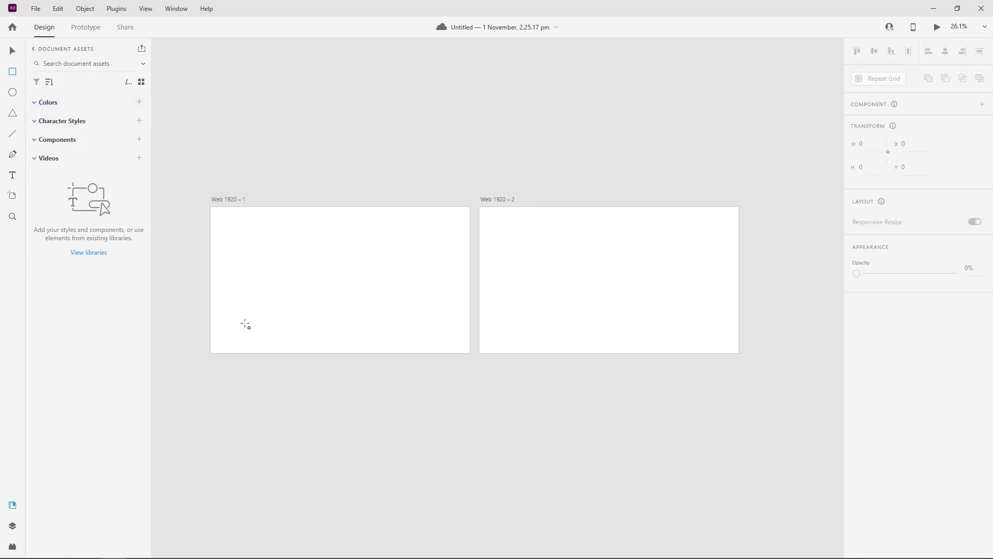
{"action": "left_click_drag", "start_coordinate": [225, 323], "coordinate": [278, 344]}
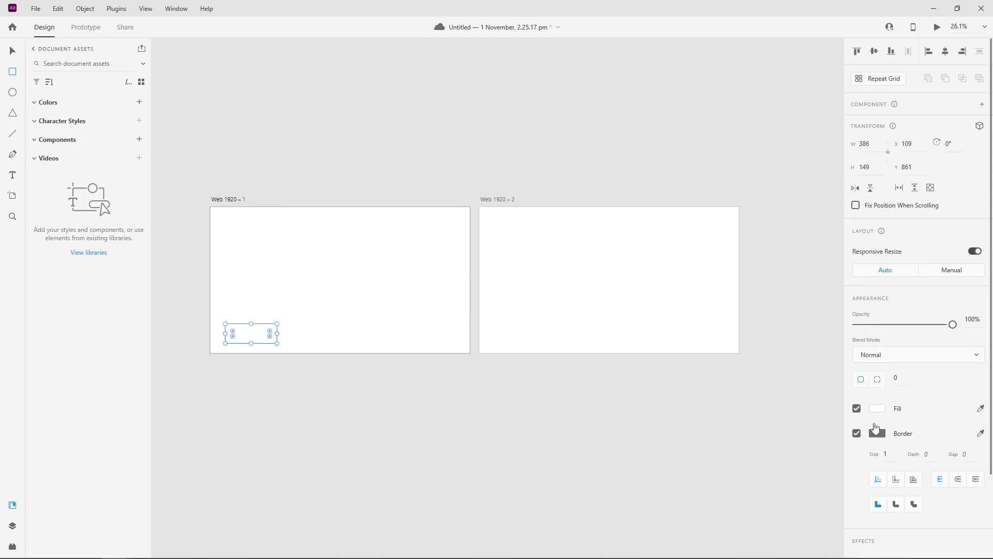
{"action": "left_click", "coordinate": [876, 408]}
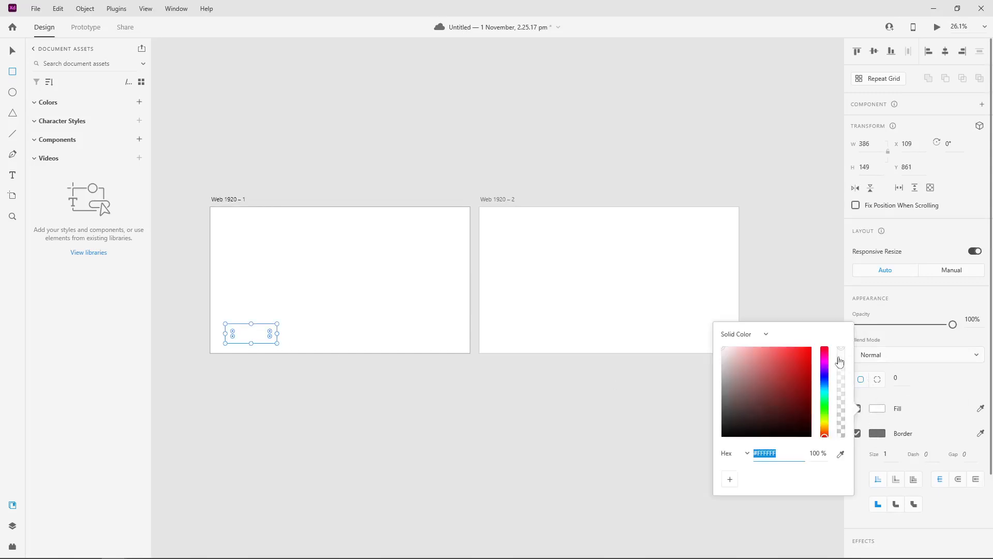
{"action": "left_click", "coordinate": [791, 351]}
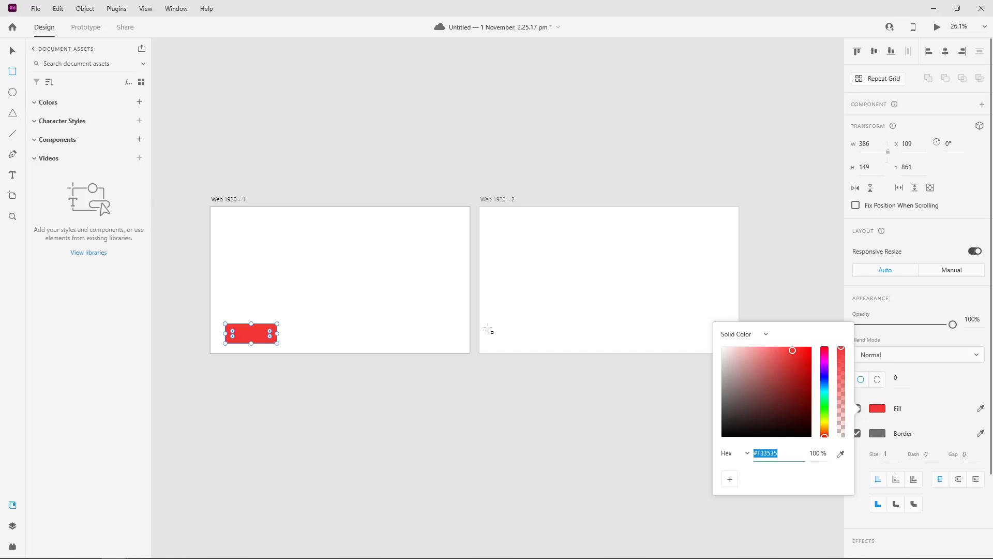
Step: Draw a rectangle about 318 by 126 in the lower-left corner of artboard Web 1920 – 2 and fill it light pink
{"action": "left_click_drag", "start_coordinate": [489, 330], "coordinate": [533, 347]}
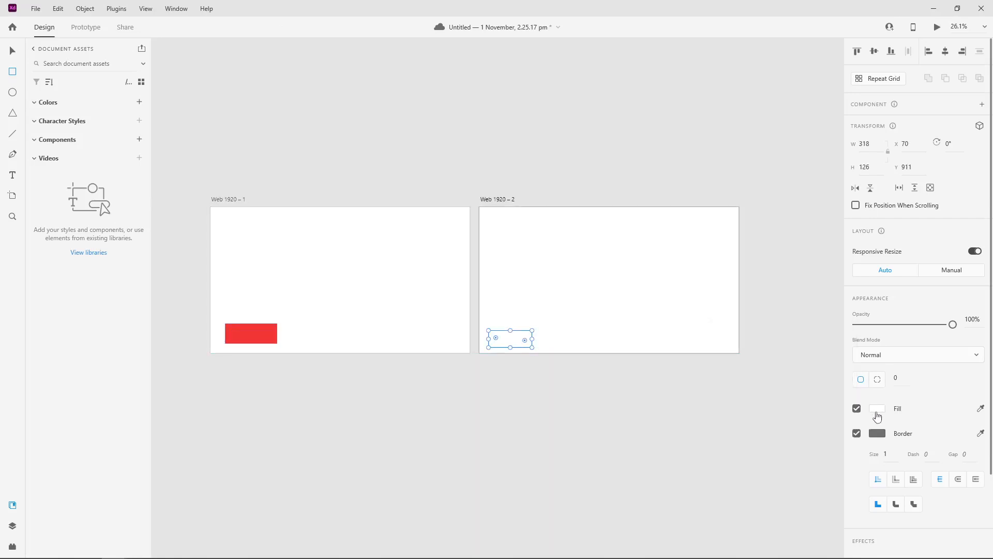
{"action": "left_click", "coordinate": [877, 409]}
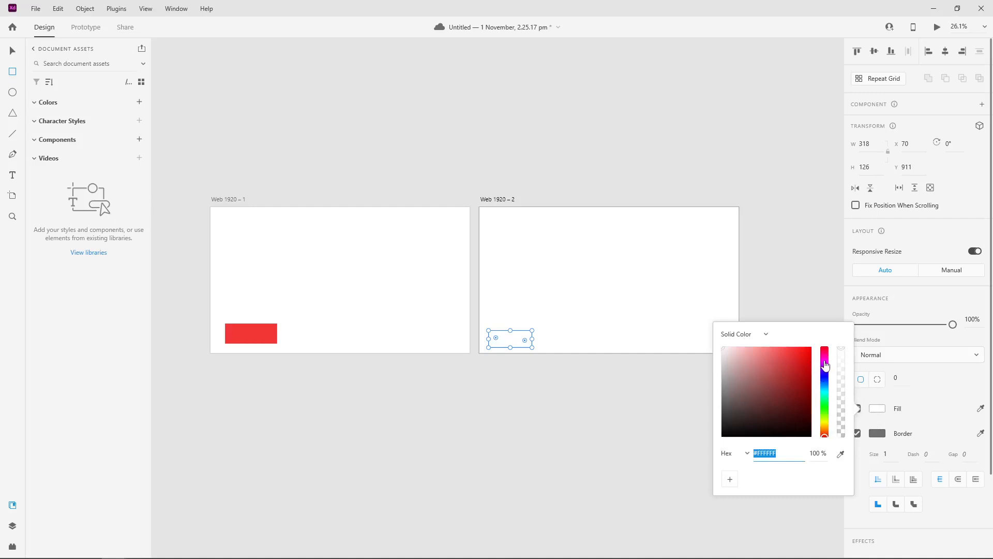
{"action": "left_click", "coordinate": [824, 358]}
{"action": "left_click_drag", "start_coordinate": [738, 359], "coordinate": [746, 346]}
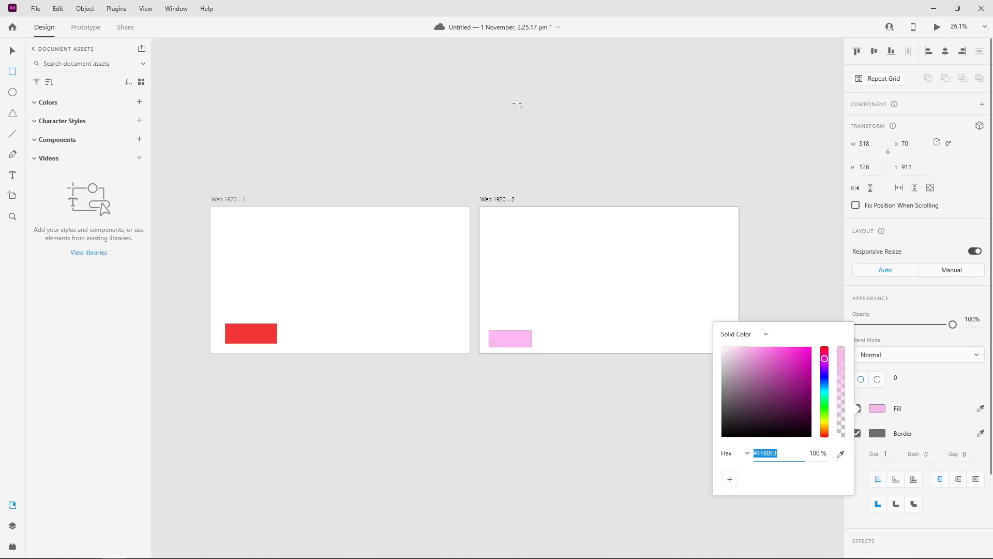
{"action": "left_click", "coordinate": [13, 50]}
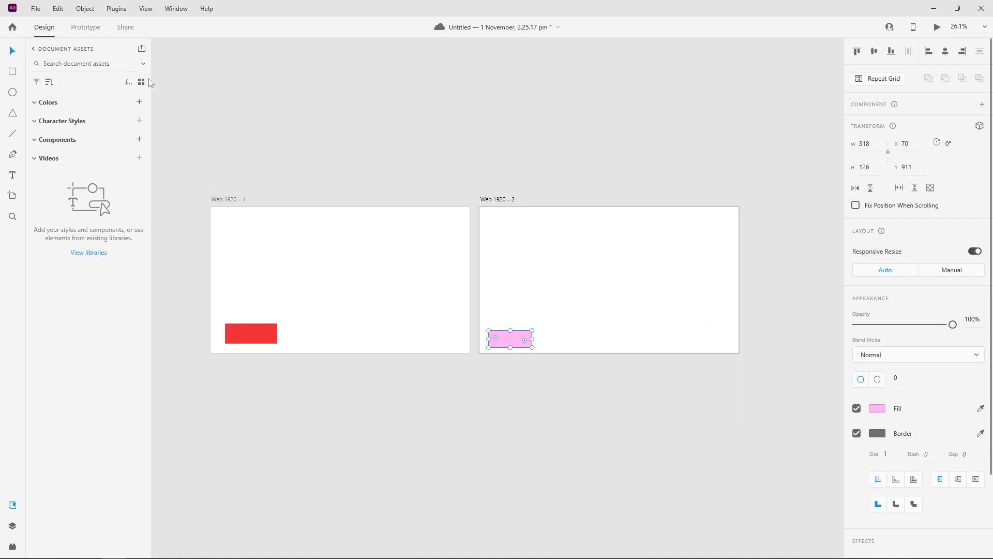
{"action": "left_click", "coordinate": [368, 82]}
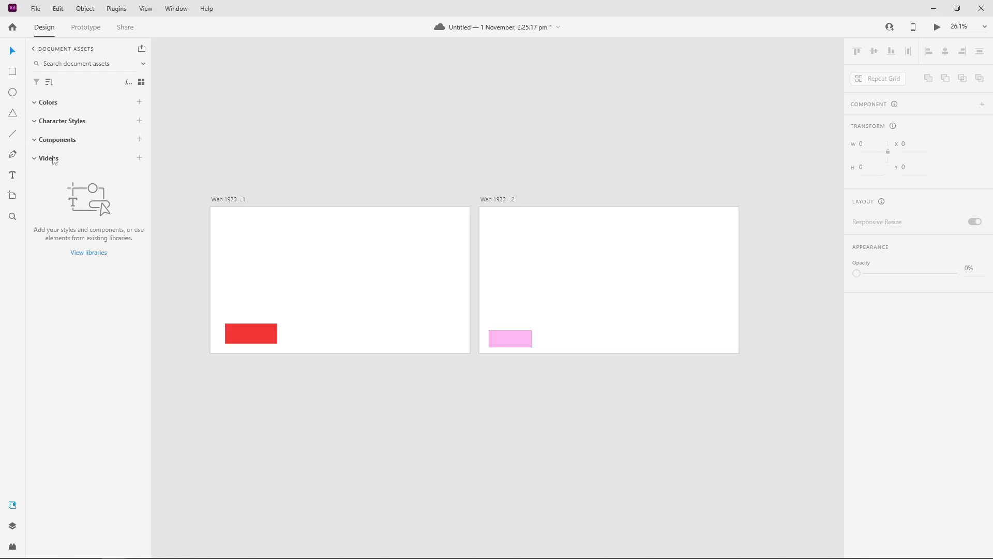
Step: Link the red rectangle to Web 1920 – 2 and the pink one back to Web 1920 – 1 with Drag-triggered Auto-Animate
{"action": "left_click", "coordinate": [83, 29]}
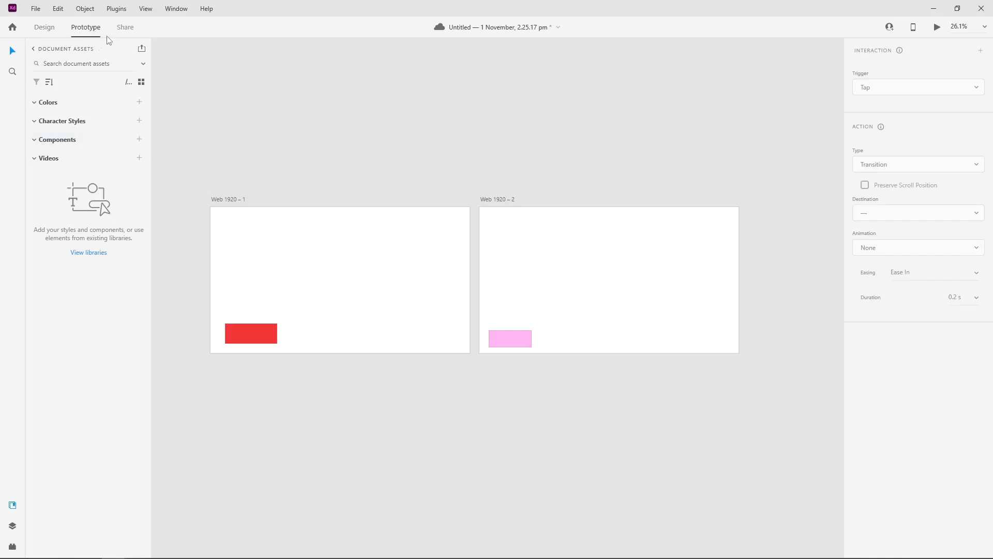
{"action": "left_click", "coordinate": [258, 331]}
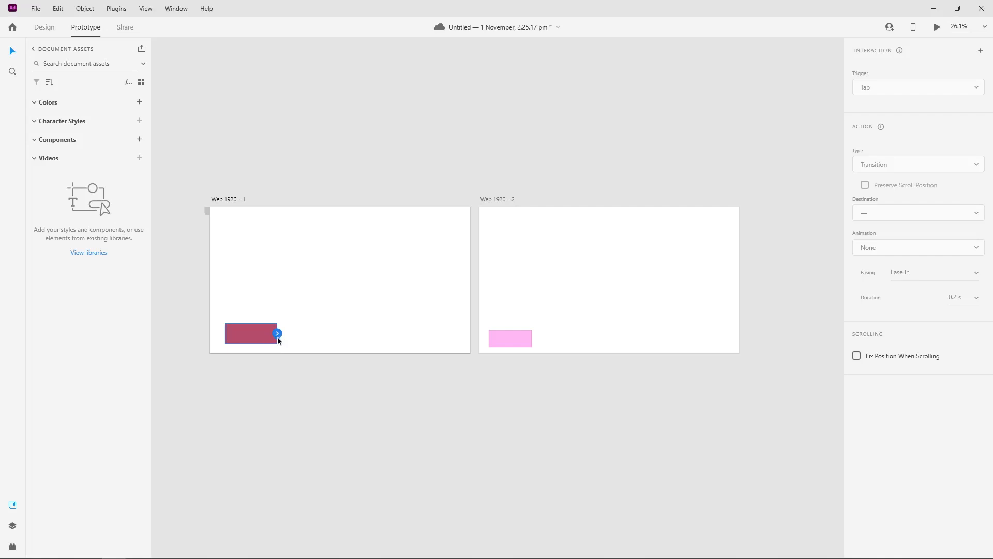
{"action": "left_click_drag", "start_coordinate": [277, 337], "coordinate": [514, 296]}
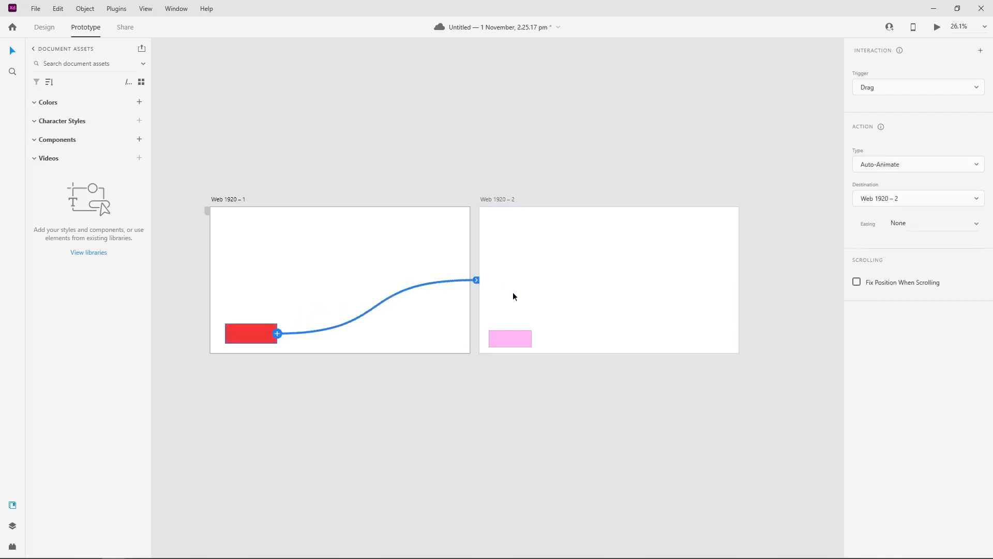
{"action": "left_click", "coordinate": [521, 335]}
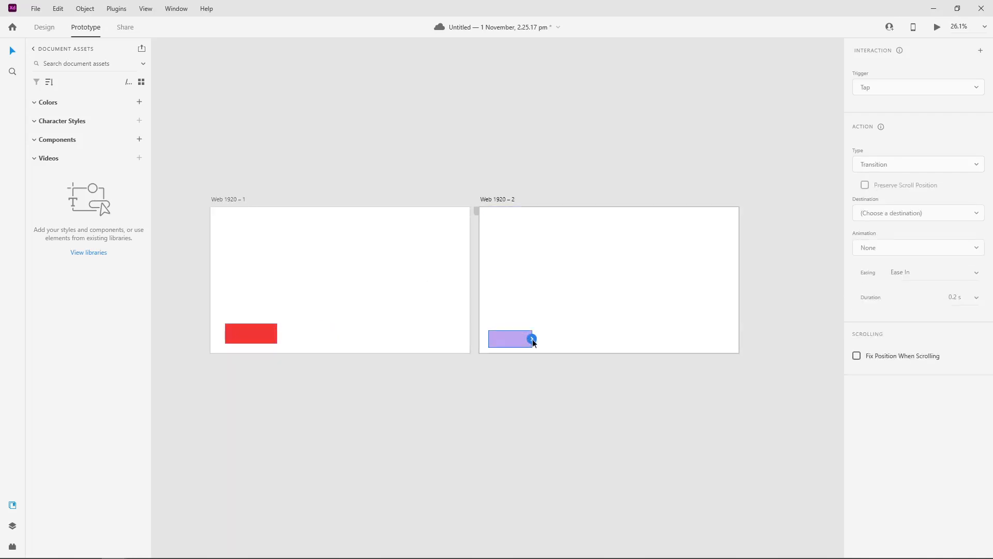
{"action": "left_click_drag", "start_coordinate": [533, 343], "coordinate": [405, 295]}
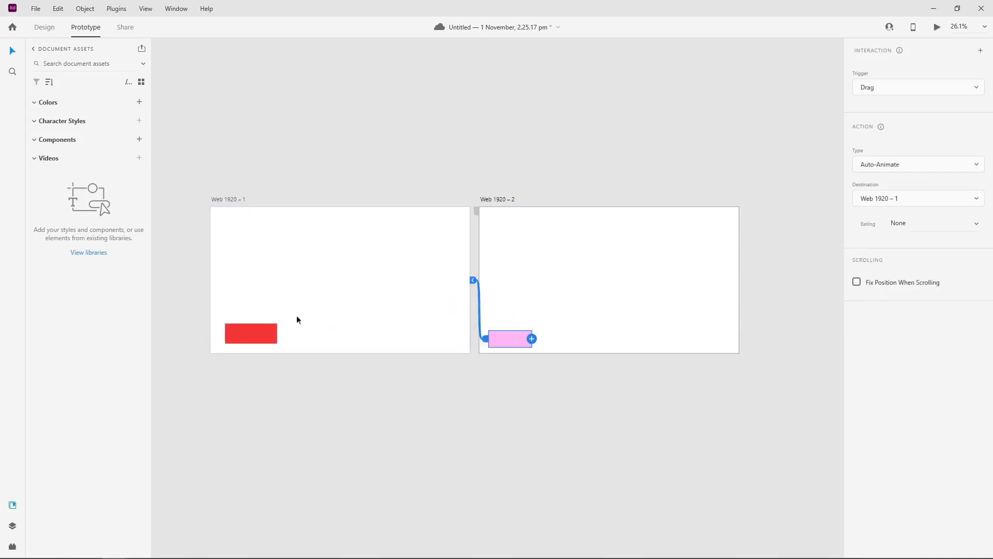
Step: Set the easing to Ease In for both the red and the pink rectangle's Auto-Animate interactions
{"action": "left_click", "coordinate": [268, 332]}
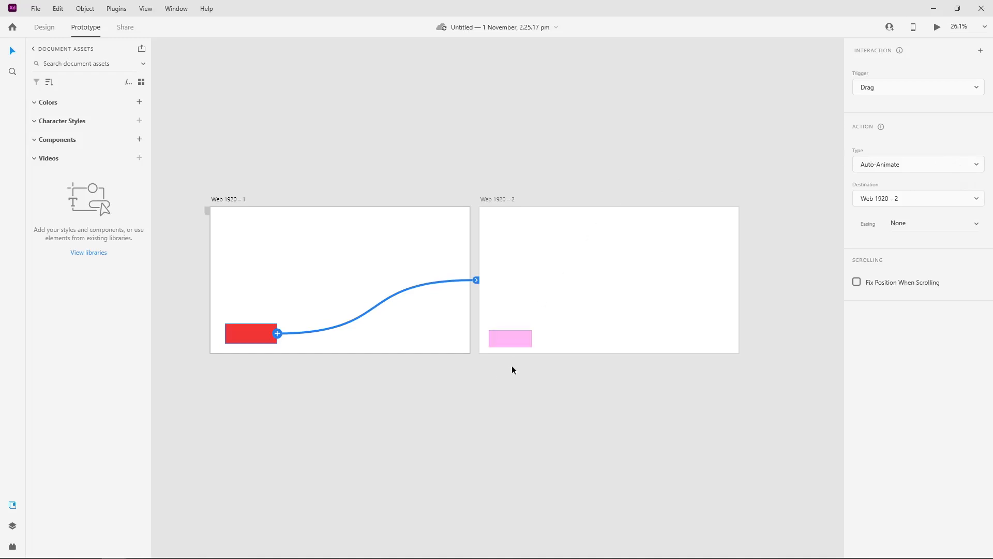
{"action": "left_click", "coordinate": [522, 339]}
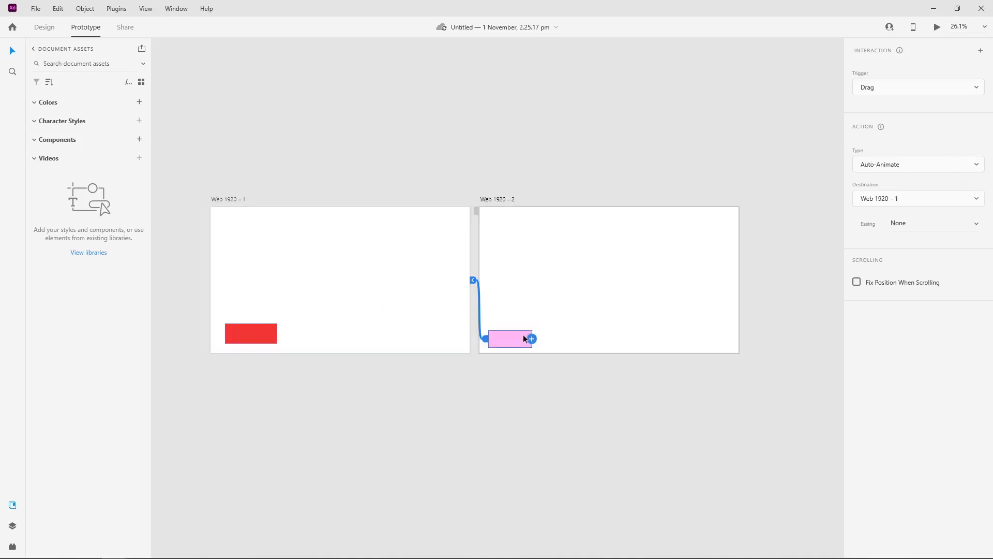
{"action": "left_click", "coordinate": [263, 333]}
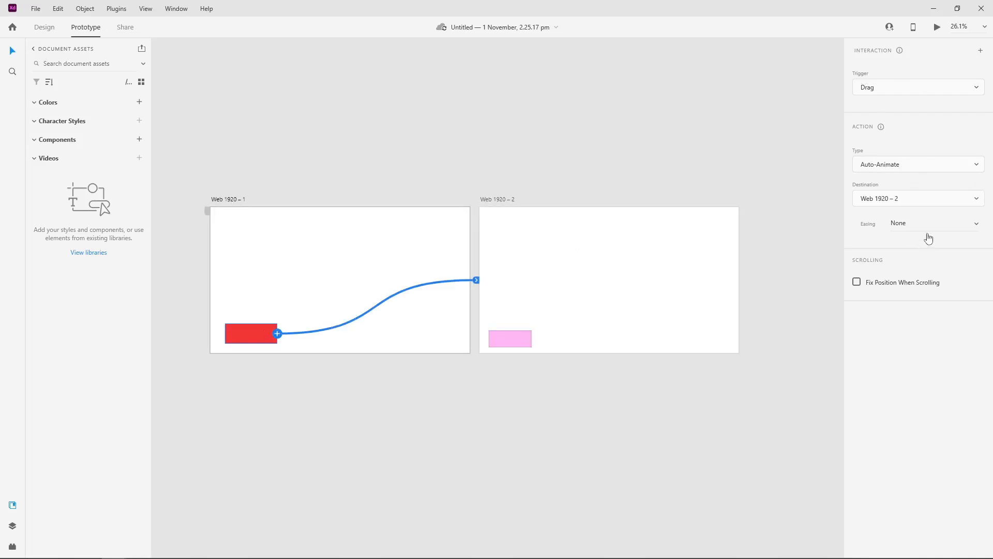
{"action": "left_click", "coordinate": [965, 223]}
{"action": "left_click", "coordinate": [979, 224]}
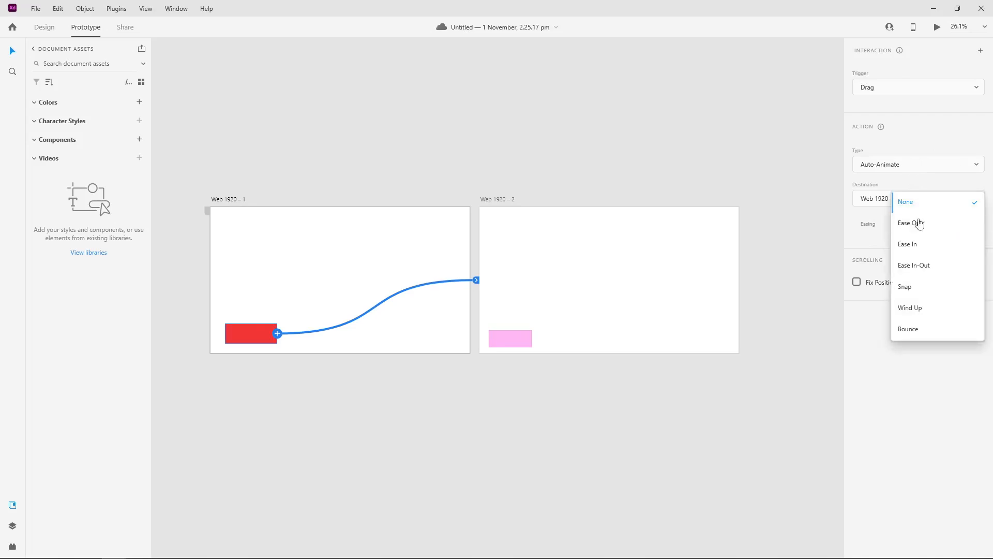
{"action": "left_click", "coordinate": [927, 244]}
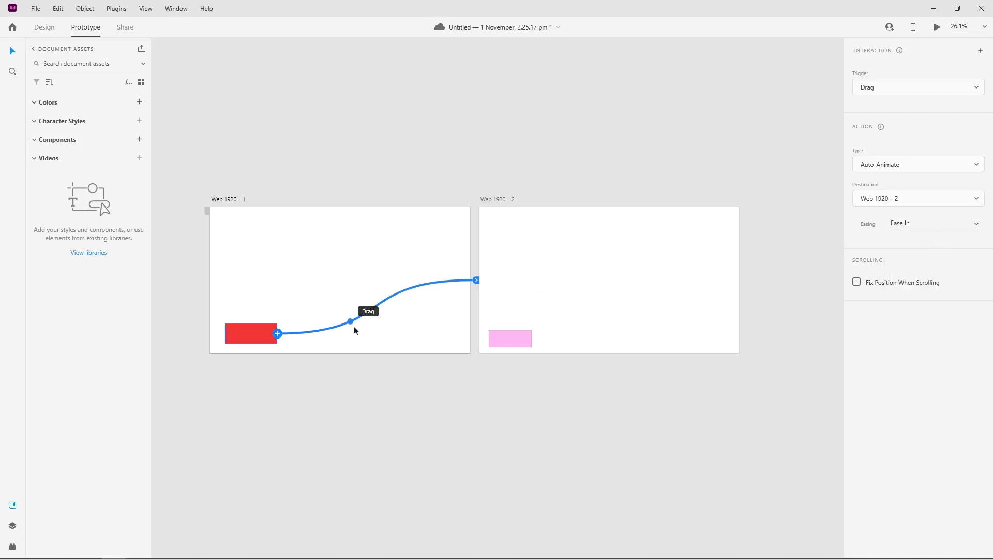
{"action": "left_click", "coordinate": [512, 339]}
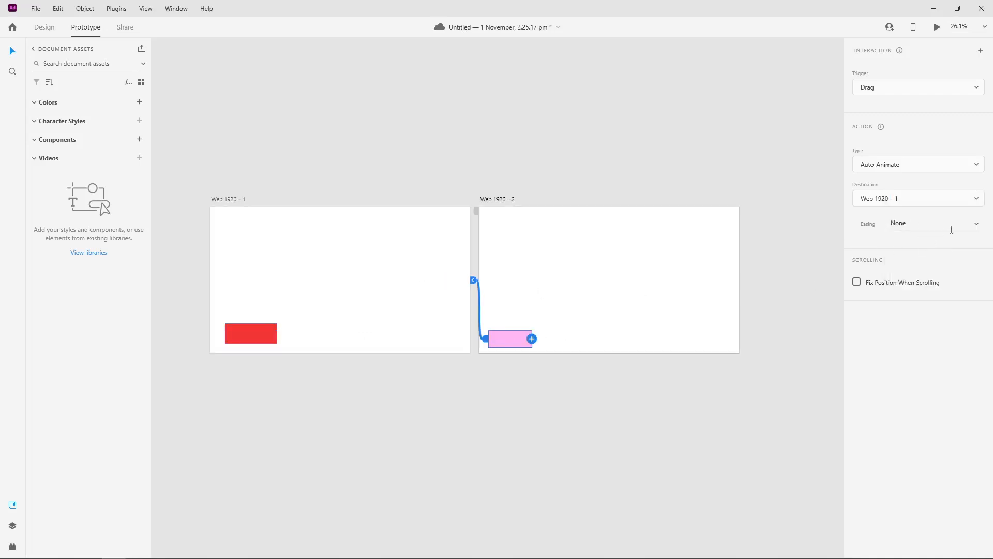
{"action": "left_click", "coordinate": [976, 227]}
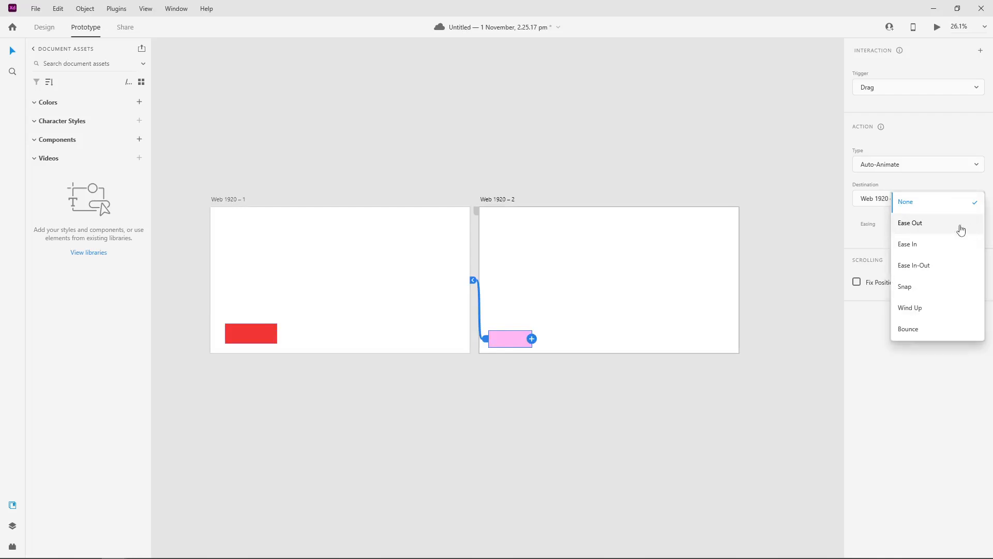
{"action": "left_click", "coordinate": [924, 250]}
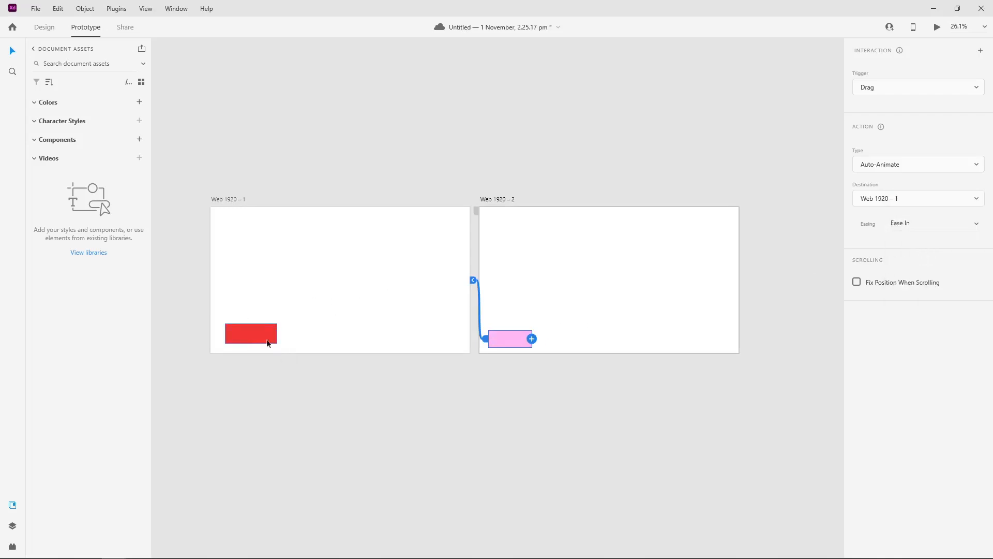
{"action": "left_click", "coordinate": [646, 139]}
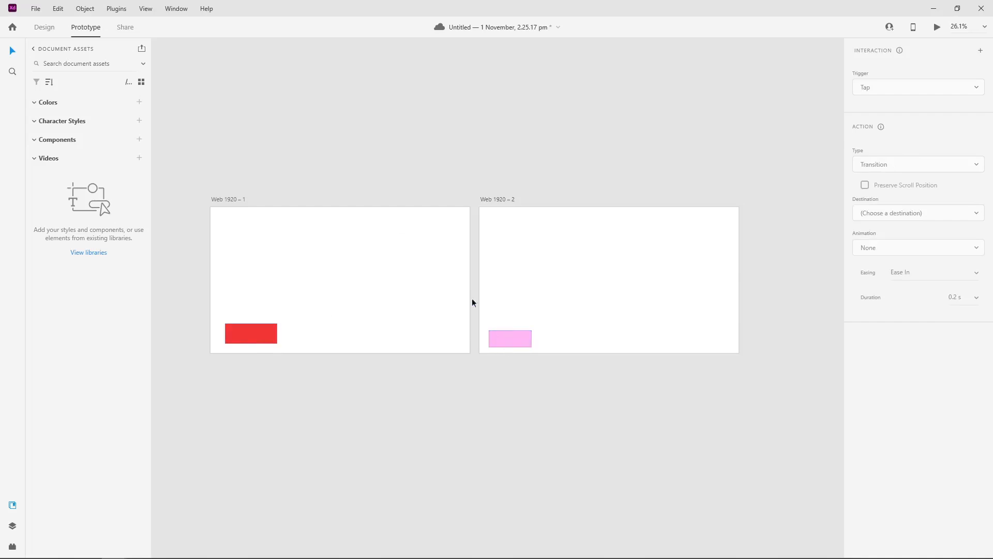
{"action": "left_click", "coordinate": [539, 321]}
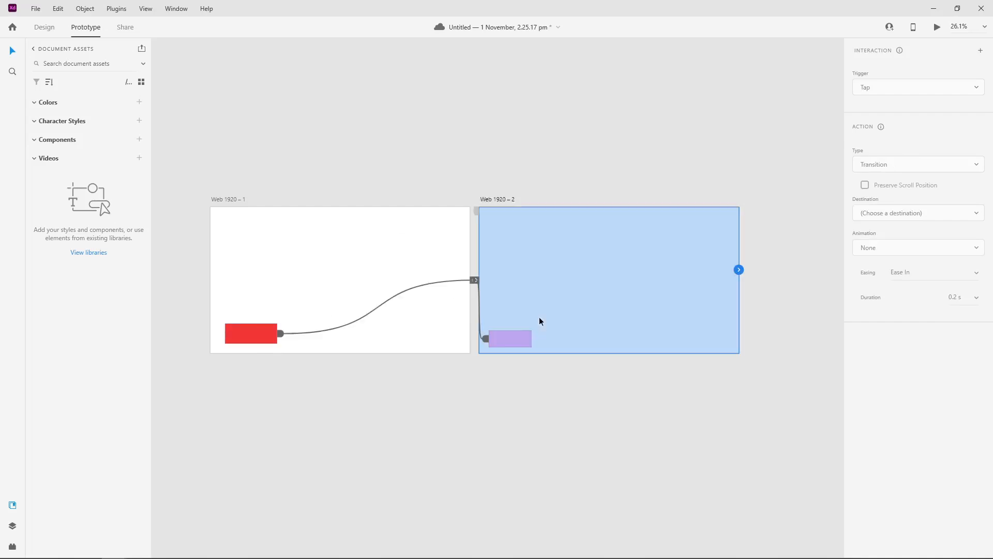
{"action": "left_click", "coordinate": [507, 333]}
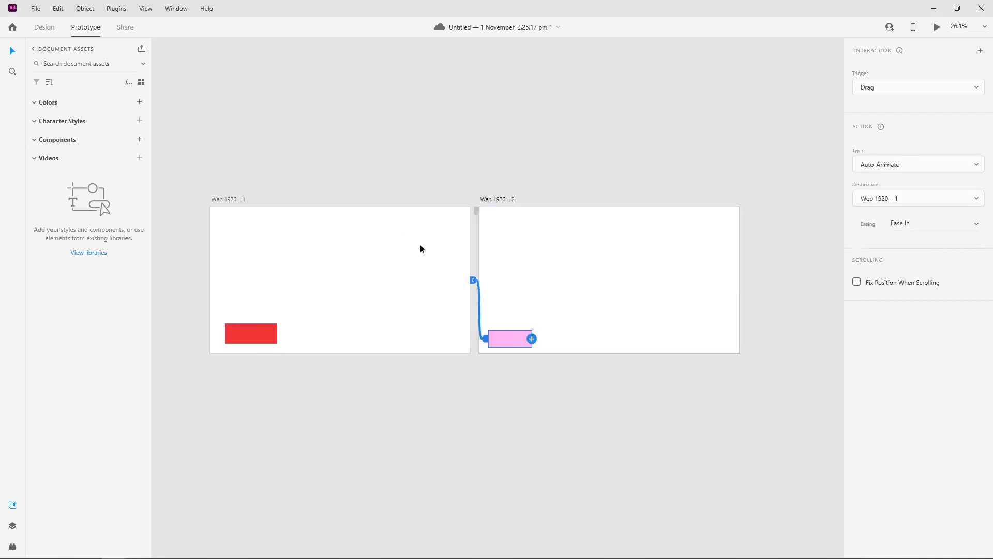
{"action": "left_click", "coordinate": [433, 137]}
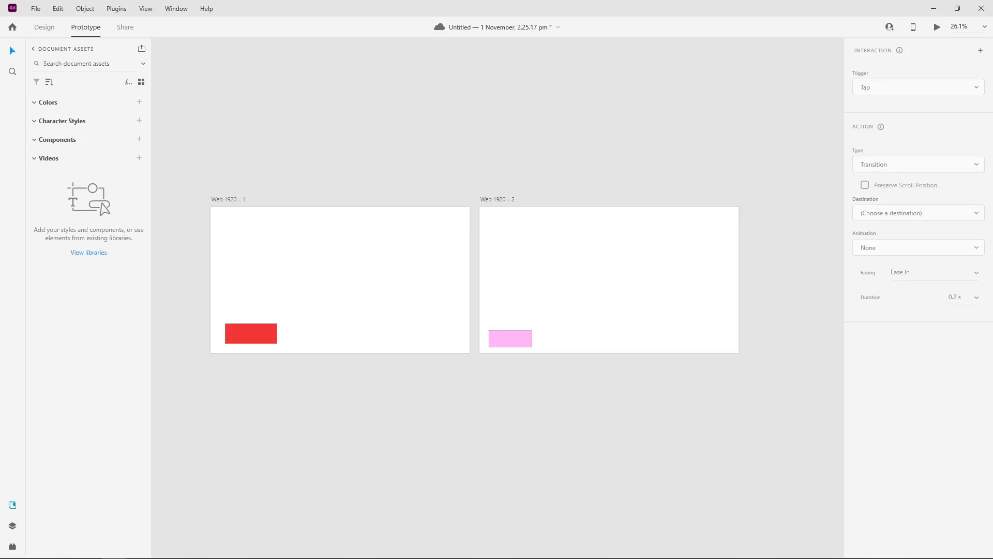
Step: Preview the prototype in a maximized window and test the Drag transitions between the red and pink rectangles
{"action": "left_click", "coordinate": [44, 27]}
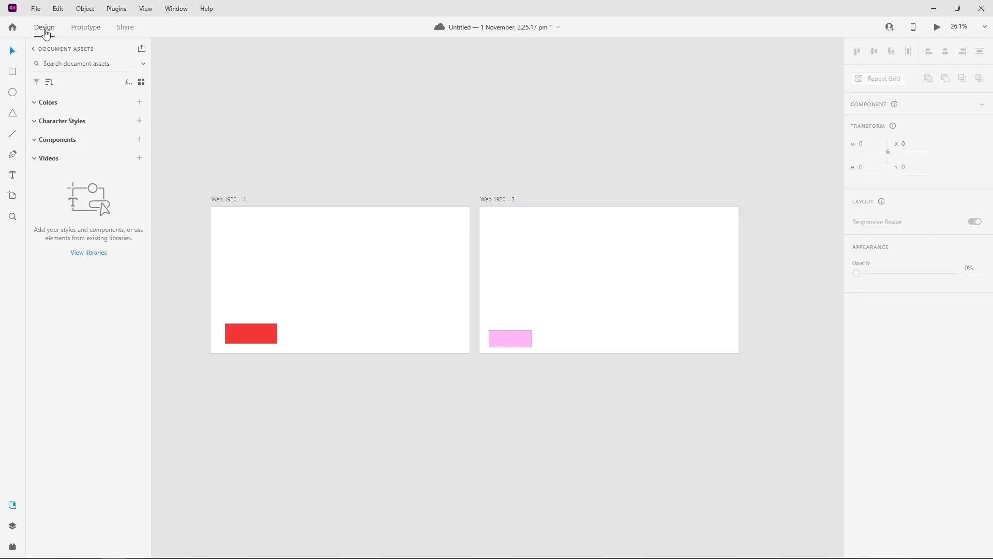
{"action": "left_click", "coordinate": [936, 28]}
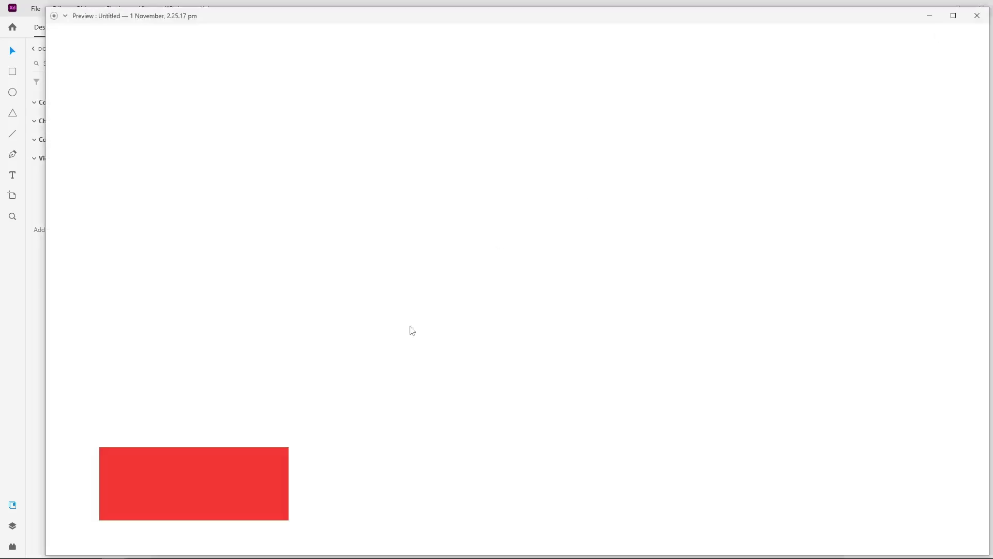
{"action": "left_click", "coordinate": [953, 15]}
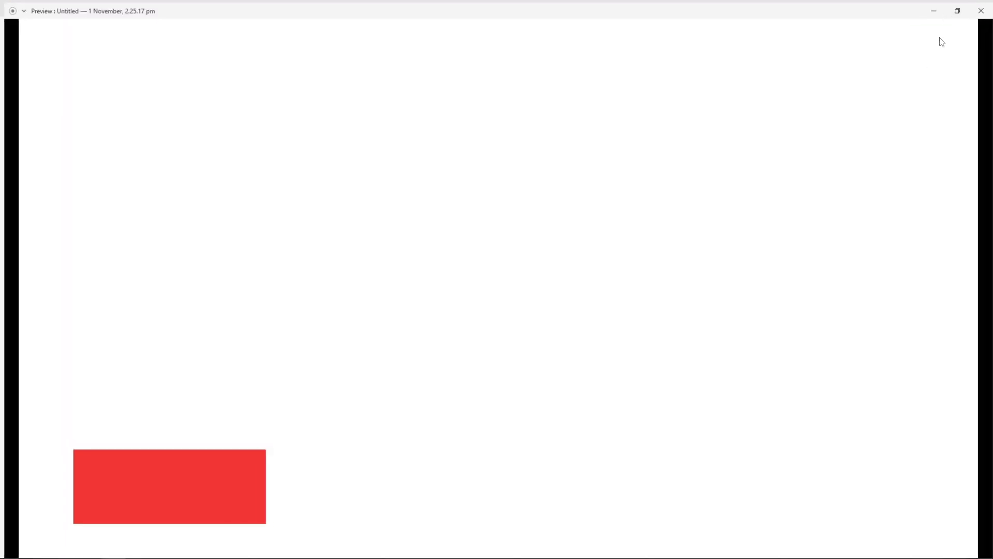
{"action": "left_click", "coordinate": [244, 481]}
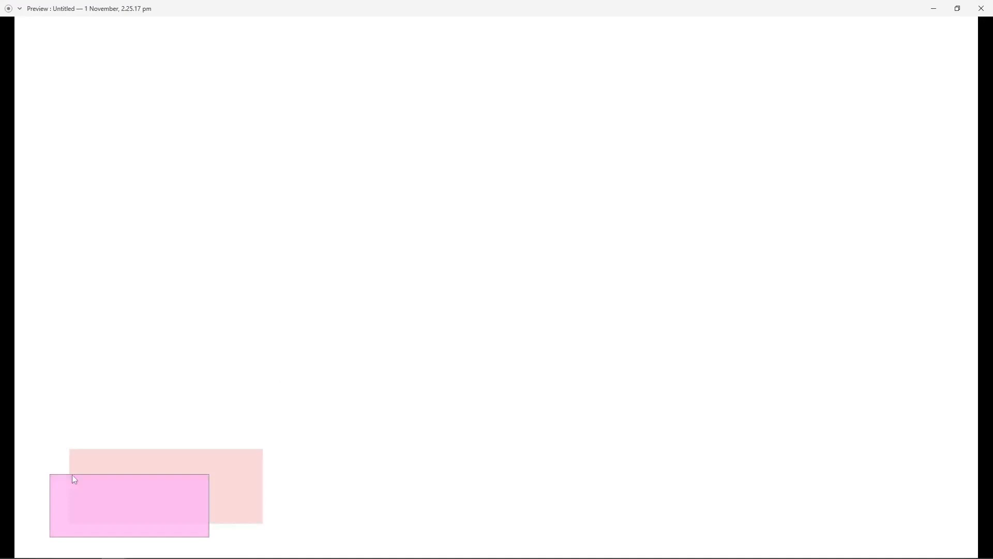
{"action": "left_click", "coordinate": [75, 480]}
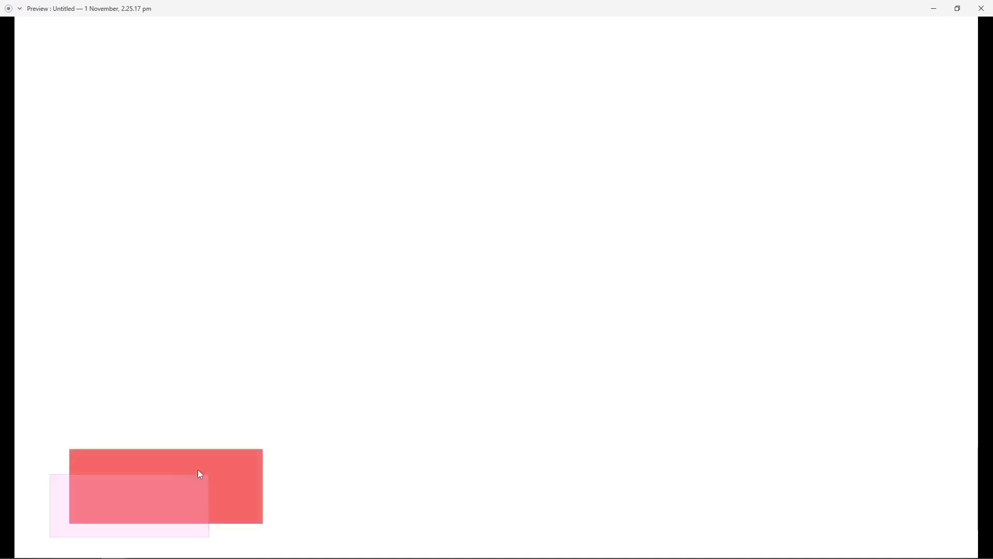
{"action": "left_click", "coordinate": [262, 462]}
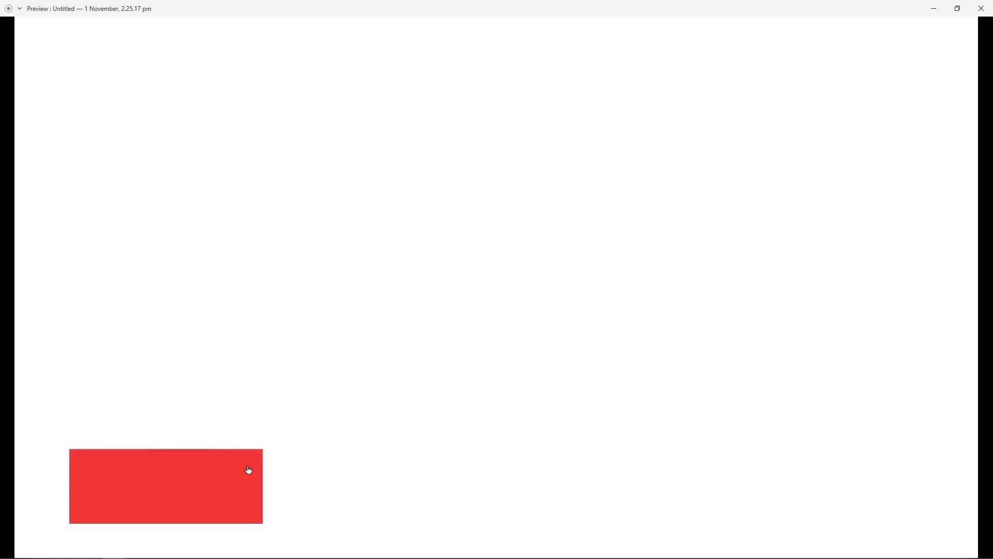
{"action": "left_click", "coordinate": [249, 470]}
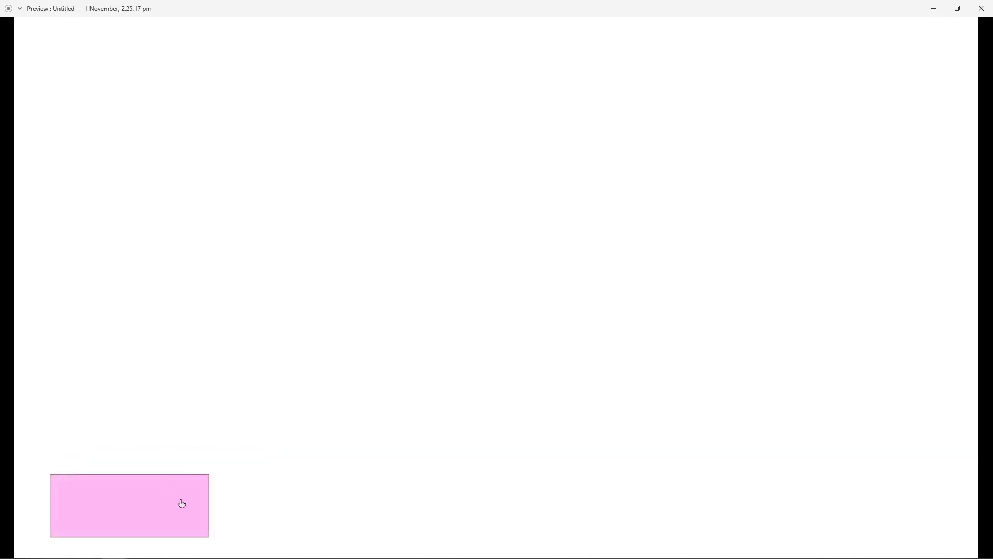